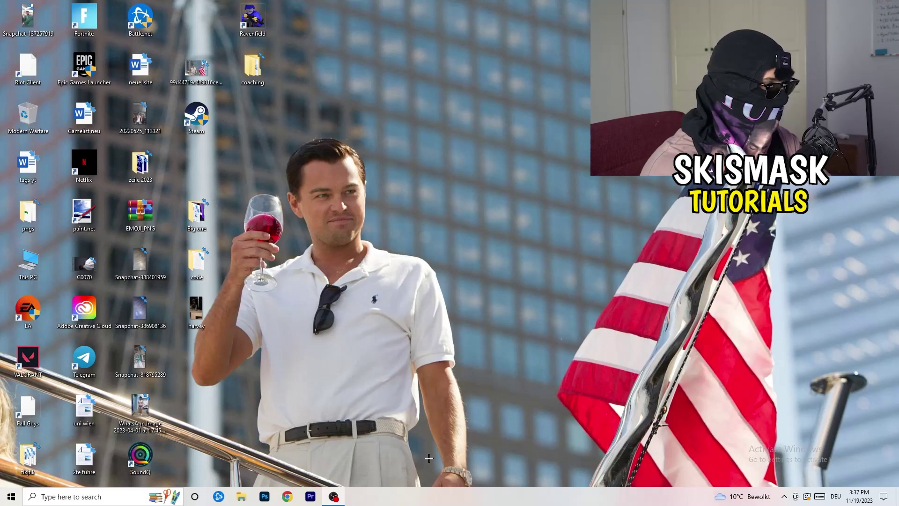
Launch Task Manager from the taskbar's context menu to show its Processes list.
right_click(442, 497)
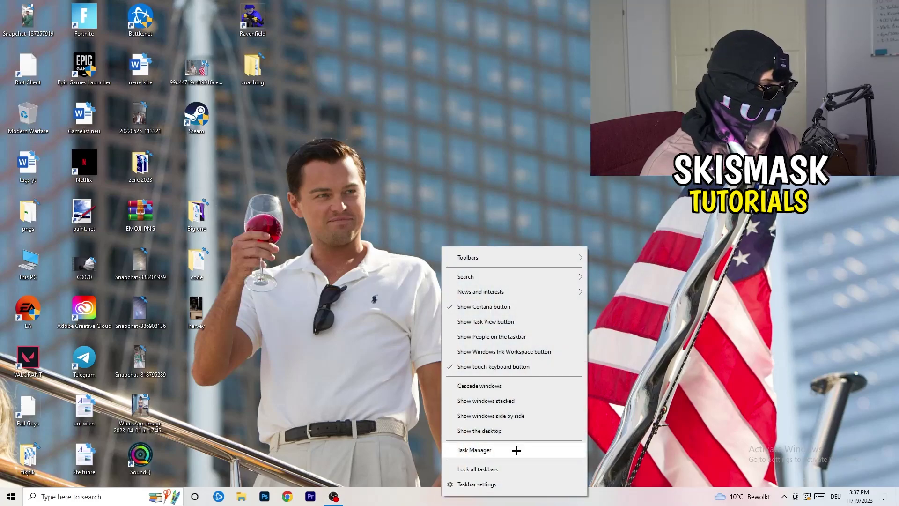
click(477, 449)
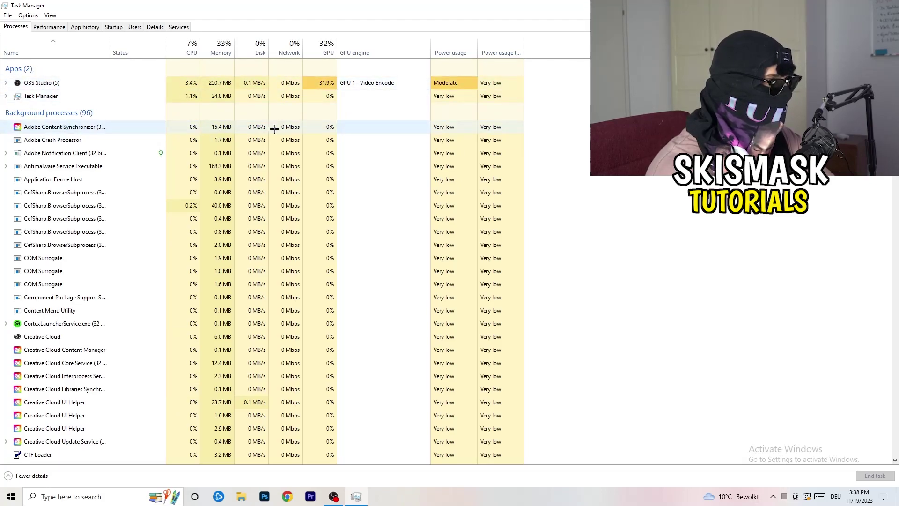
Look at Antimalware Service Executable's actions without ending it, then view the Startup apps list.
right_click(210, 167)
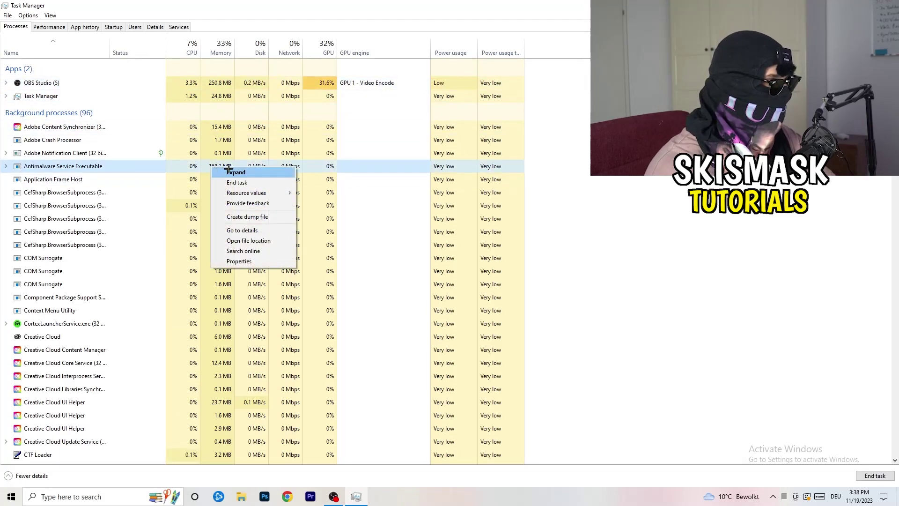
click(260, 182)
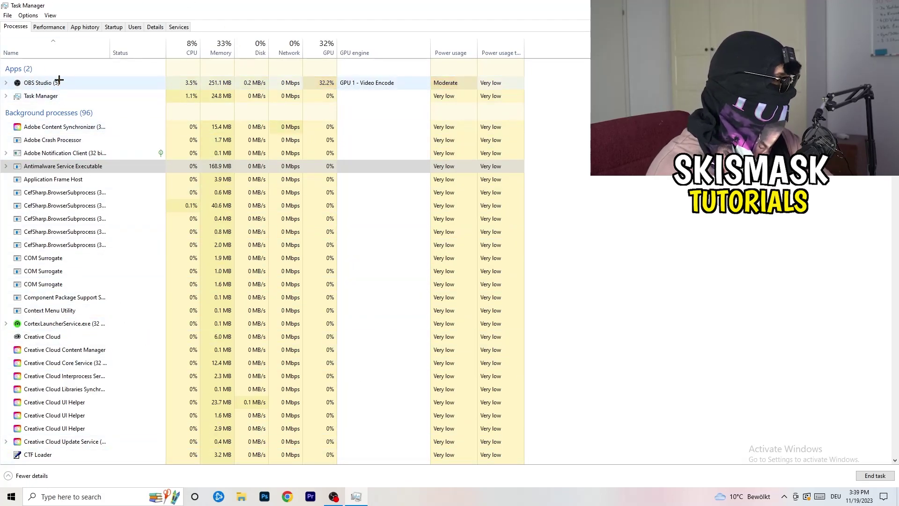
click(114, 26)
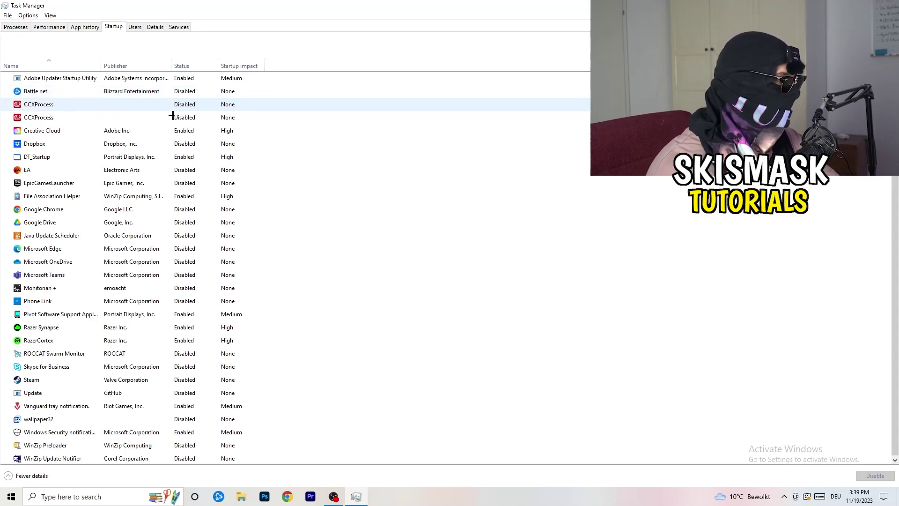
right_click(187, 143)
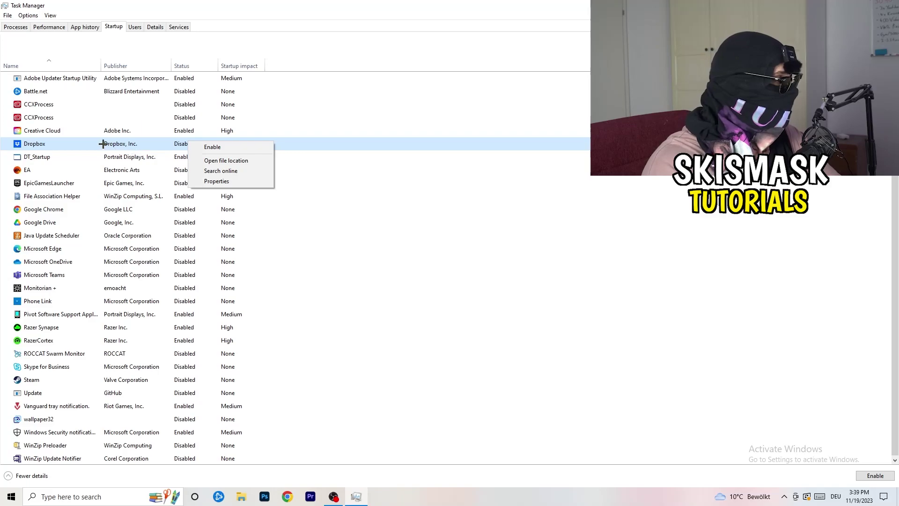
click(89, 173)
right_click(89, 172)
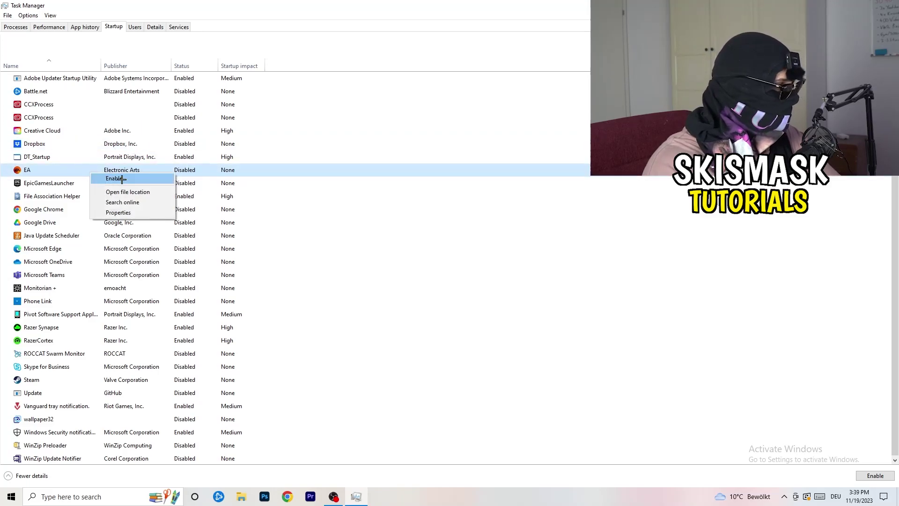
click(598, 245)
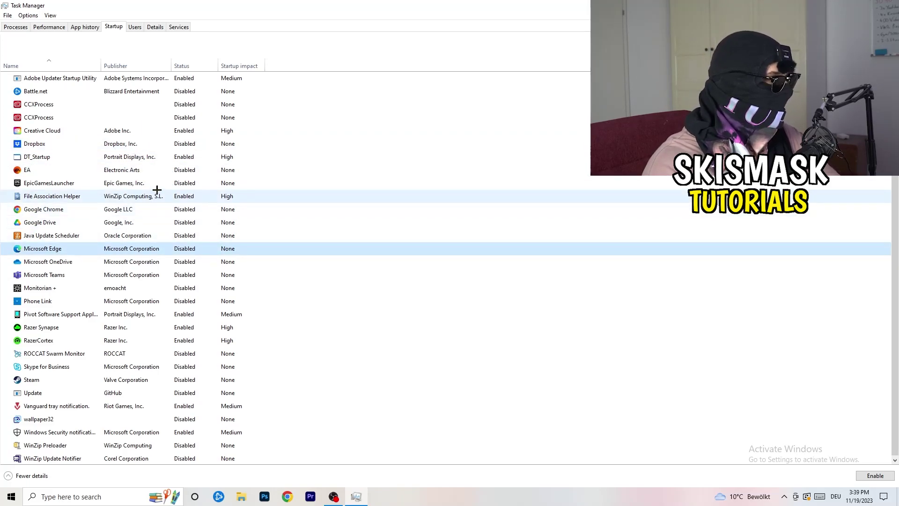
right_click(183, 197)
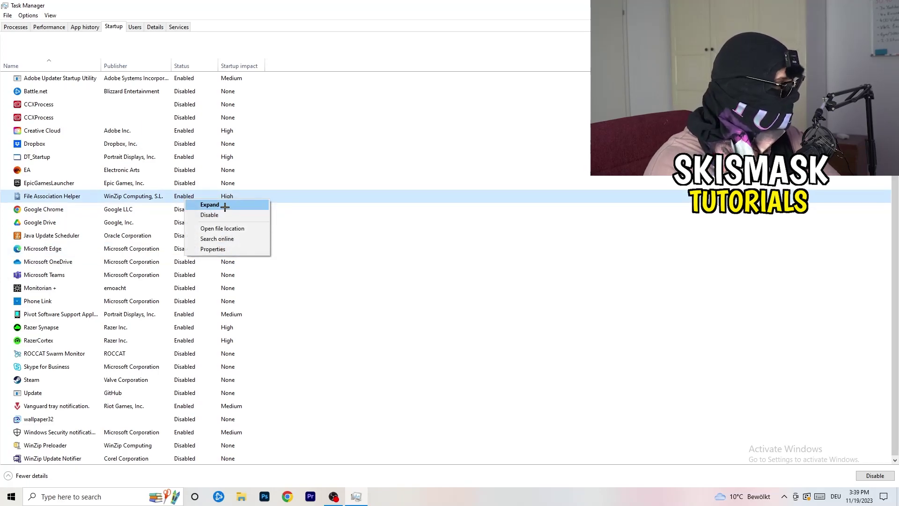
click(403, 235)
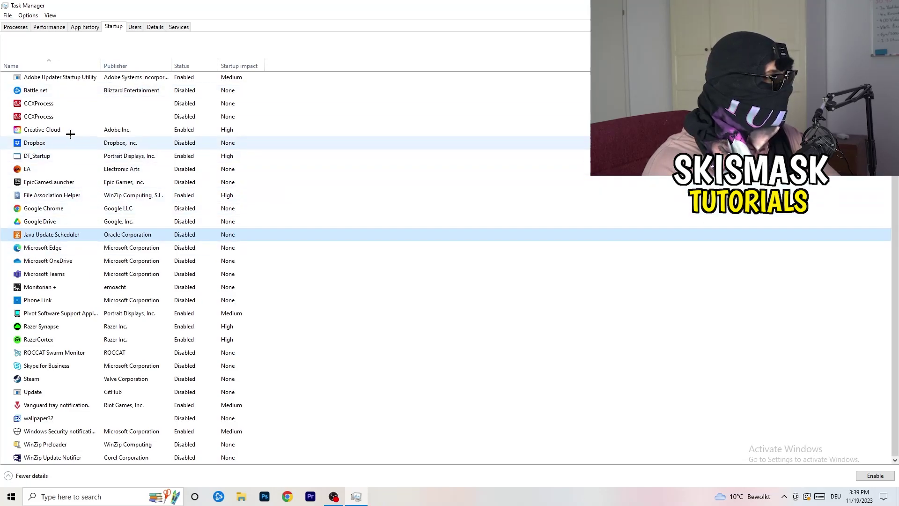
Show the Details tab and check DropboxCrashHandler's Set priority options without changing them.
click(52, 28)
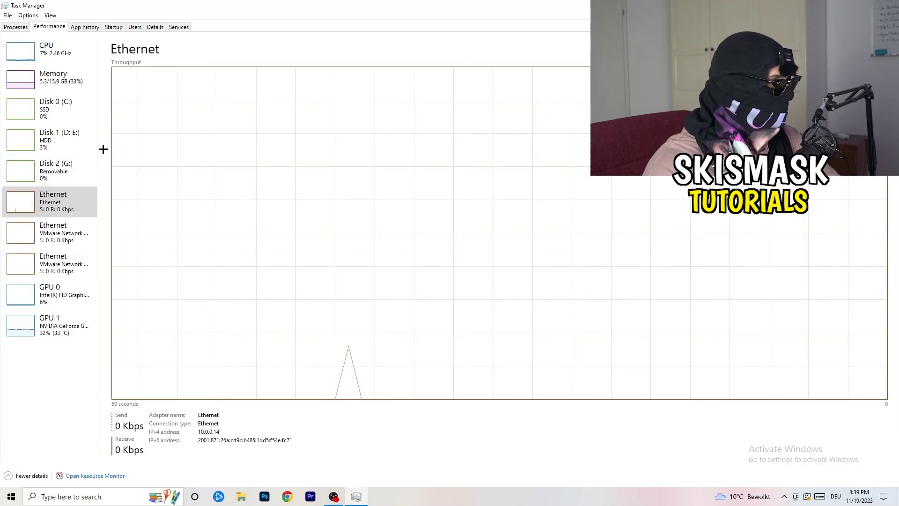
click(155, 27)
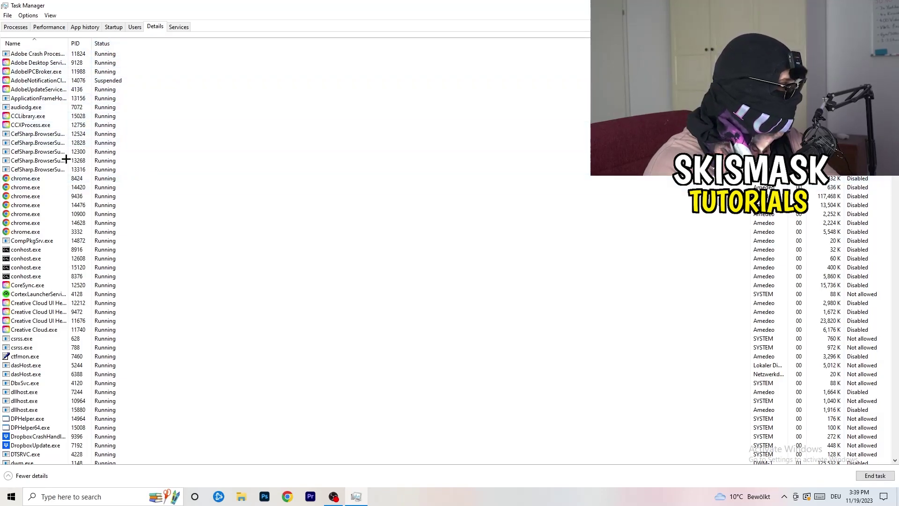
scroll(146, 239, down, 6)
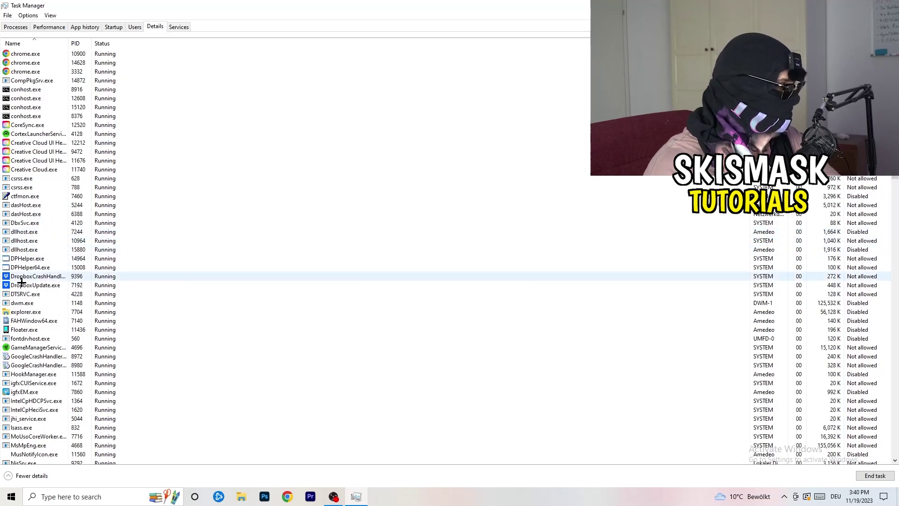
right_click(38, 277)
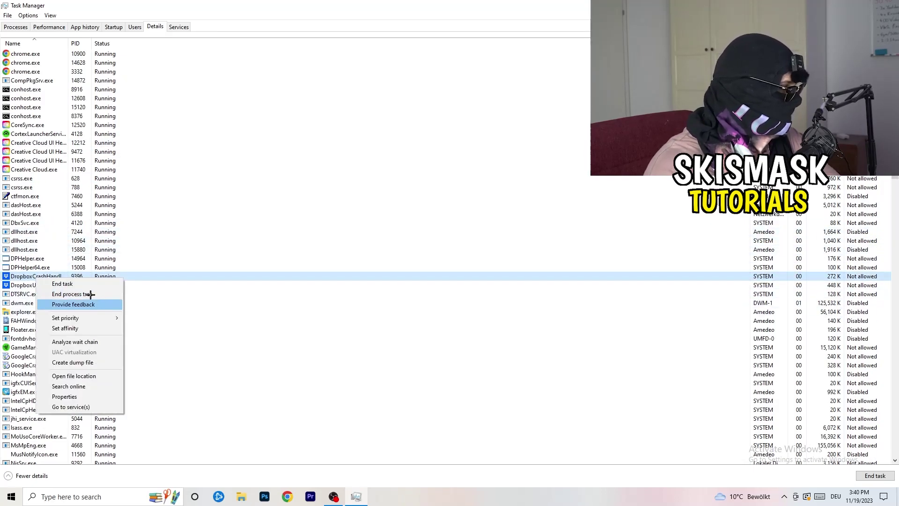
right_click(74, 276)
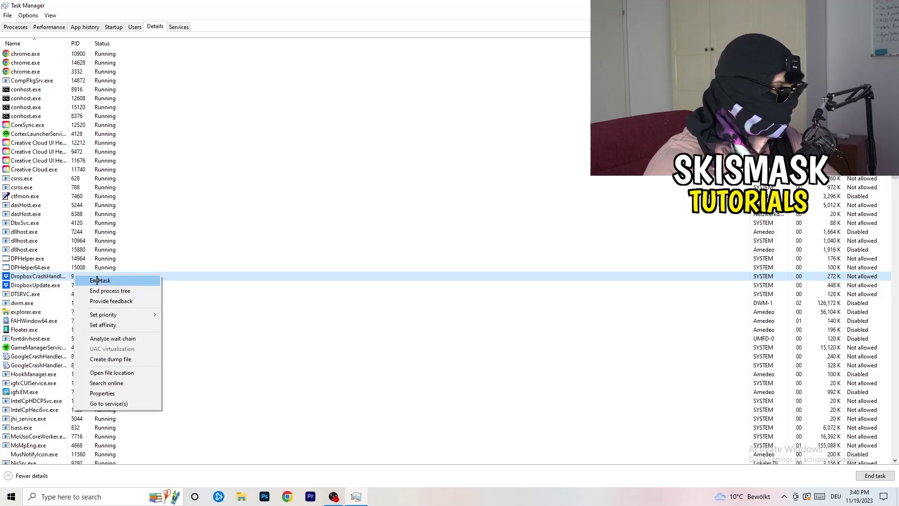
right_click(67, 276)
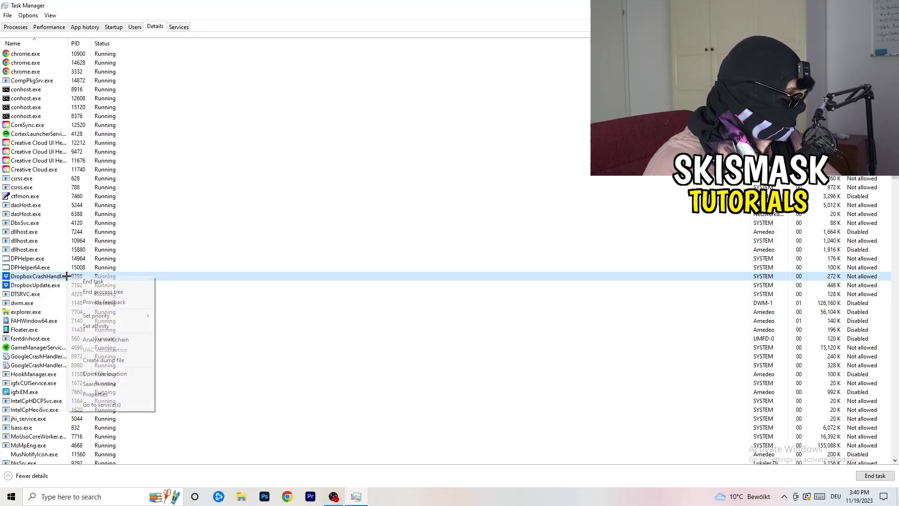
mouse_move(111, 316)
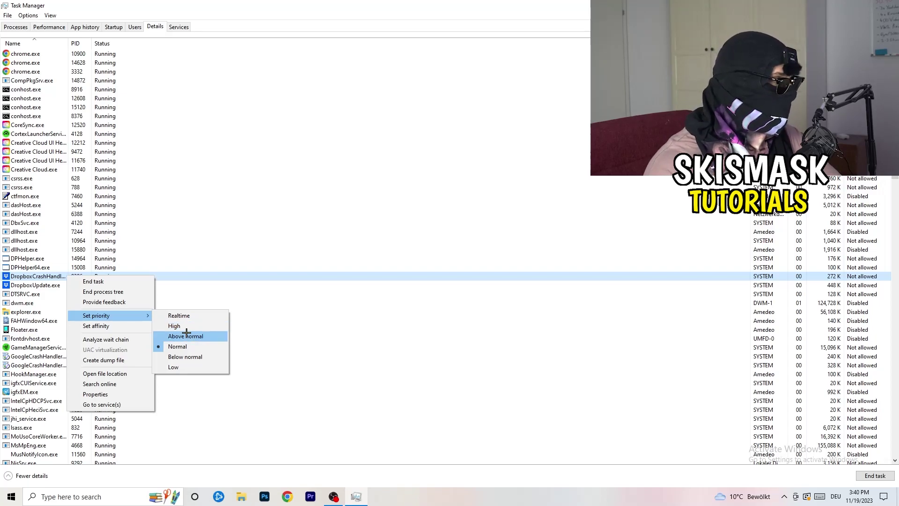
click(449, 8)
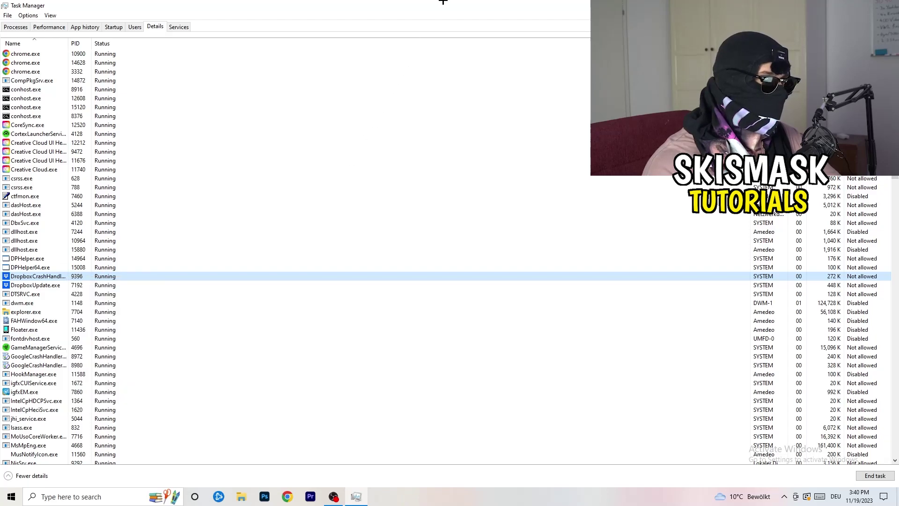
Close Task Manager and launch the Settings app via Start search for 'sett'.
key(alt+F4)
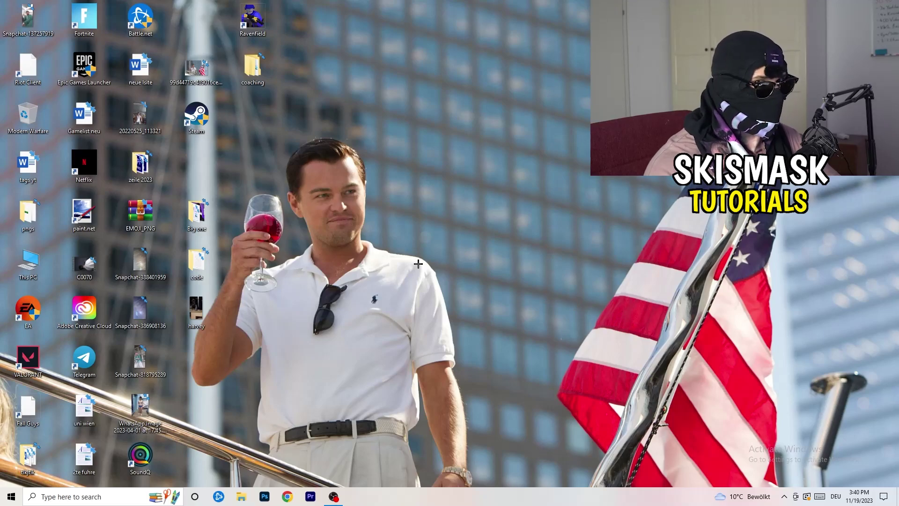
key(super)
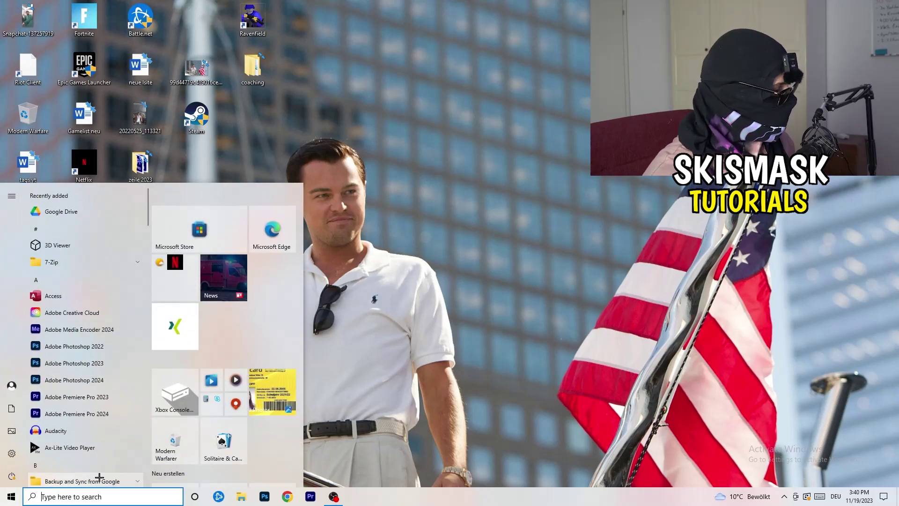
text(sett)
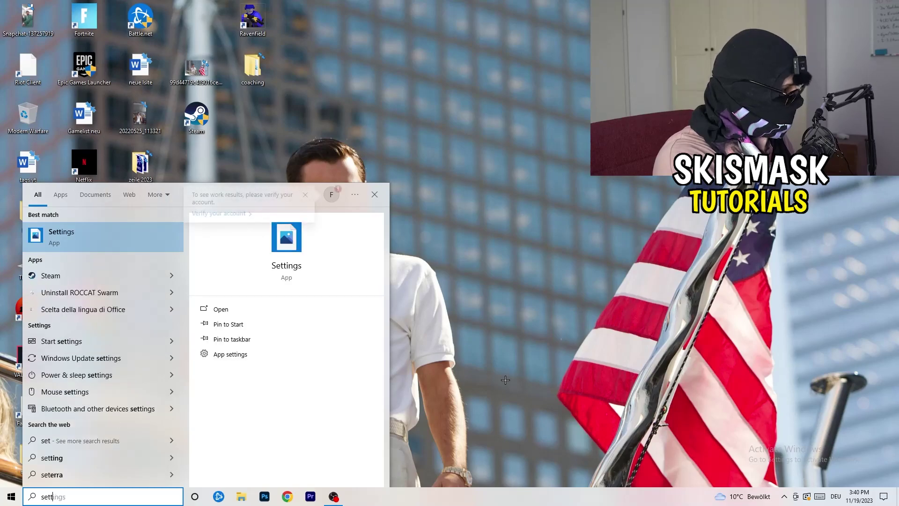
key(Return)
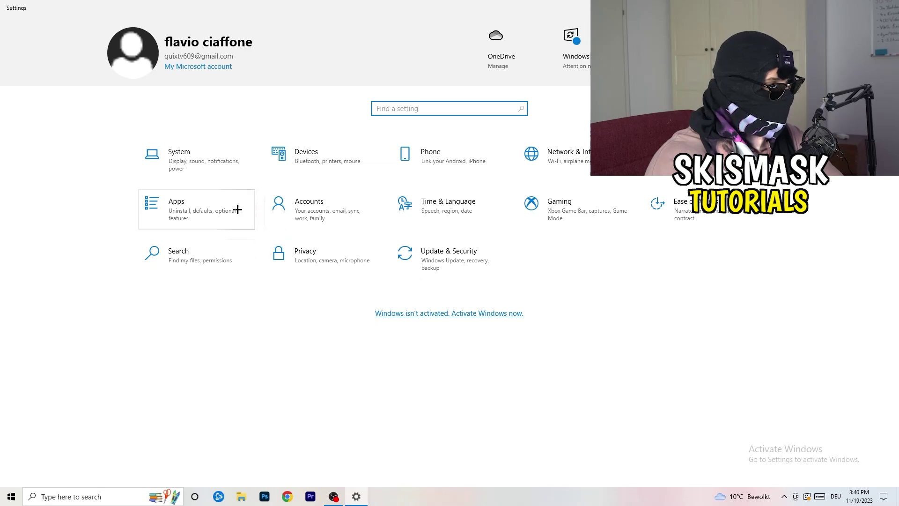
Go to System > Display and scroll down to the Scale and layout options.
click(204, 167)
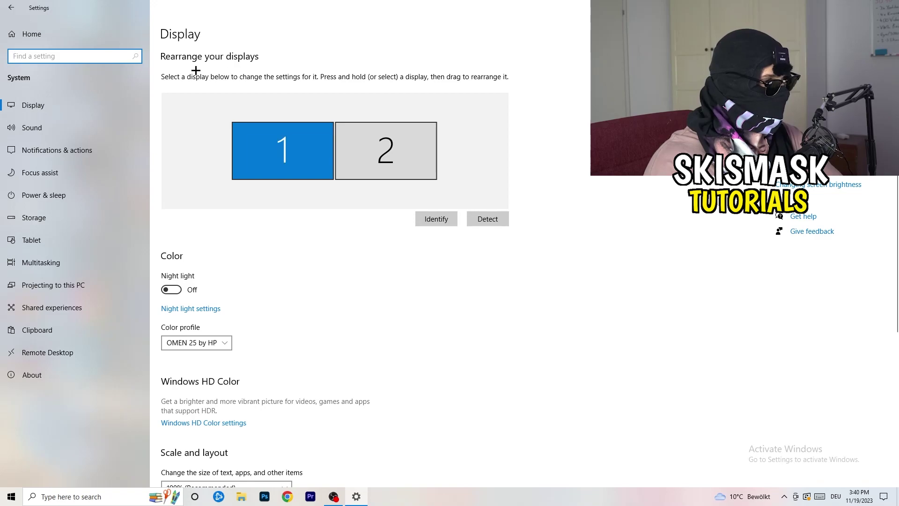
click(216, 32)
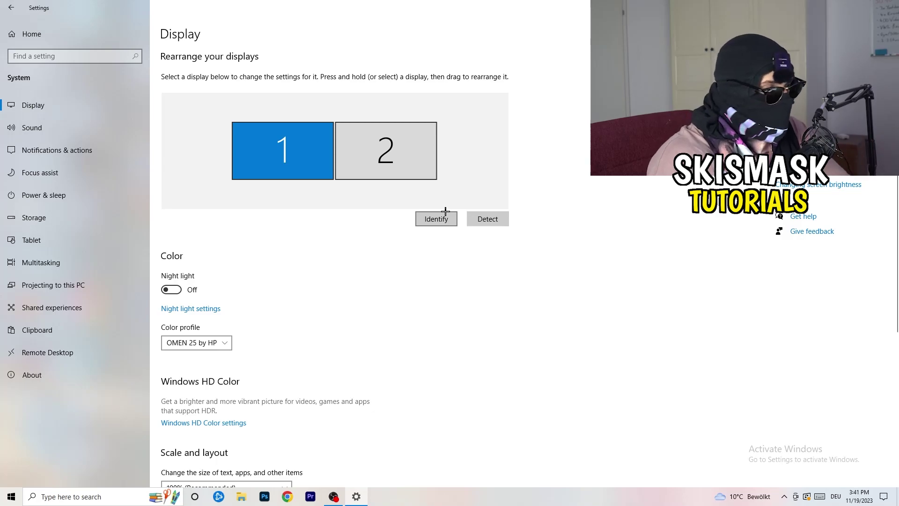
scroll(317, 257, down, 4)
scroll(318, 257, up, 4)
scroll(318, 257, down, 4)
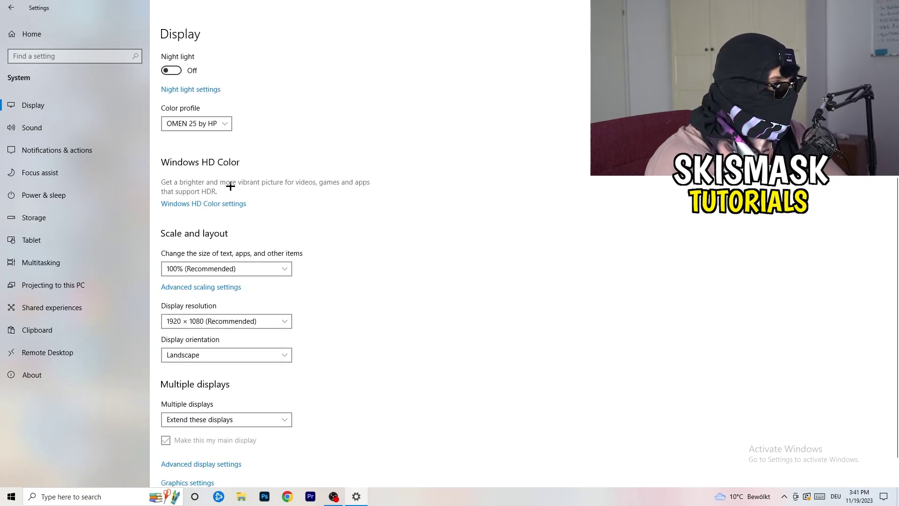
click(278, 265)
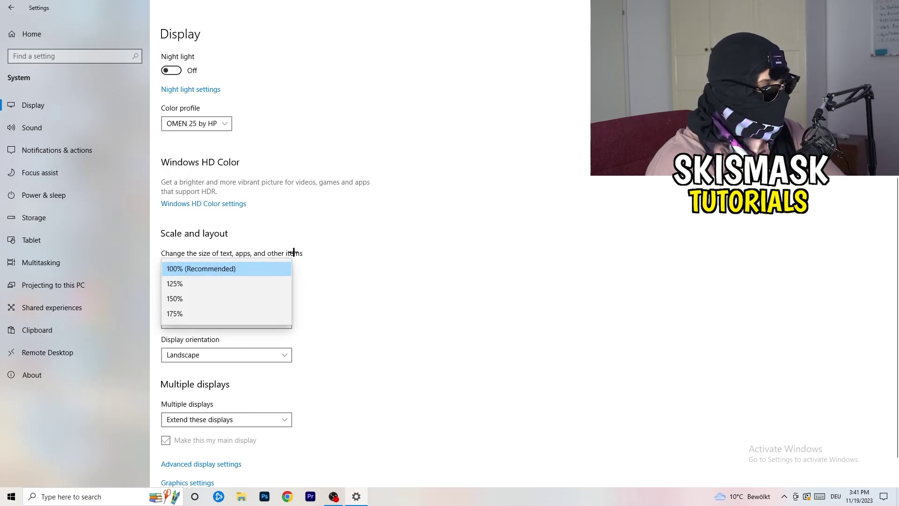
click(316, 252)
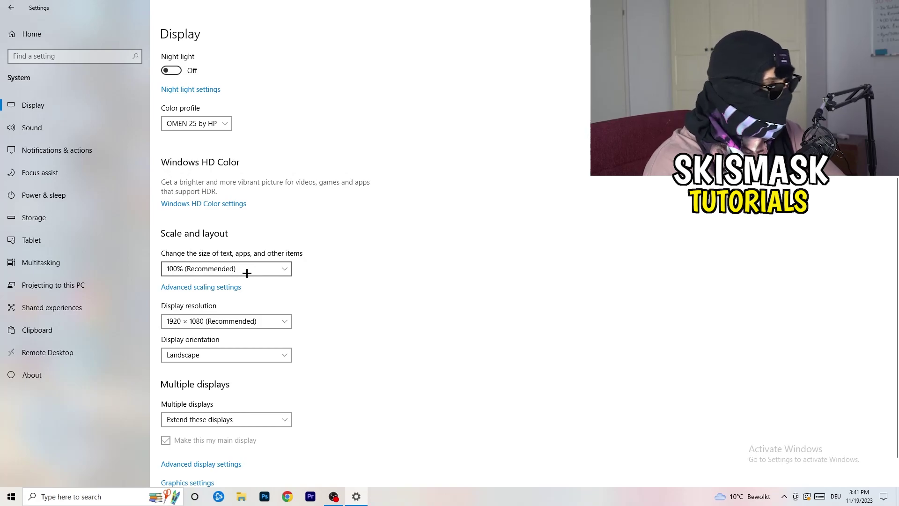
scroll(247, 273, down, 1)
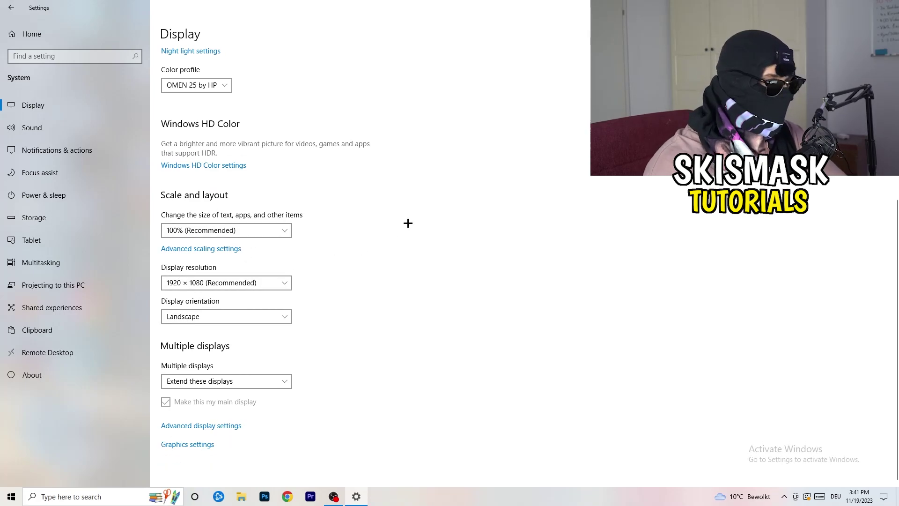
key(Return)
key(Escape)
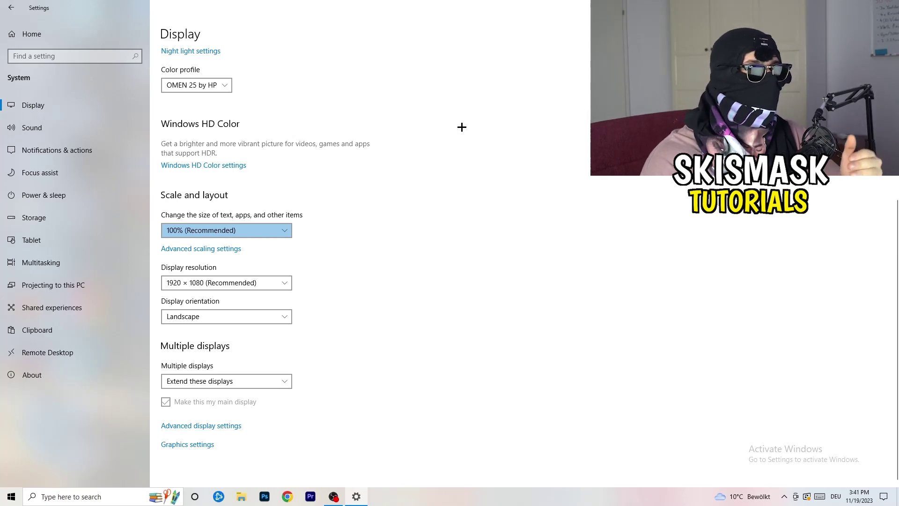
click(282, 279)
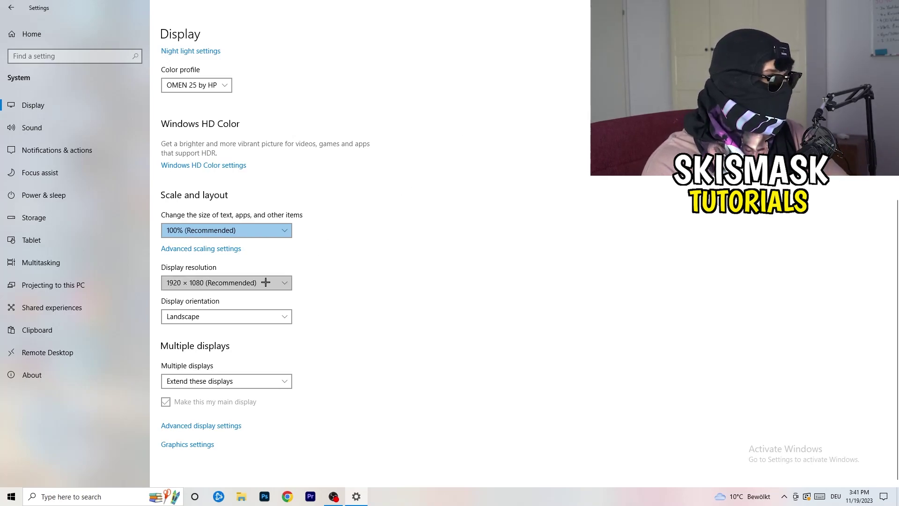
click(325, 267)
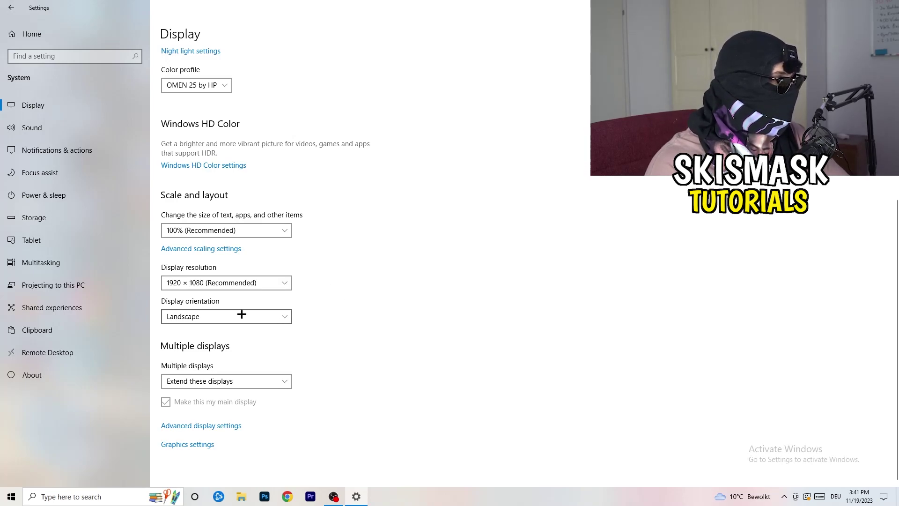
Turn off deleting unused temporary app files in Storage Sense, keeping weekly runs and 14-day recycle bin cleanup.
click(66, 210)
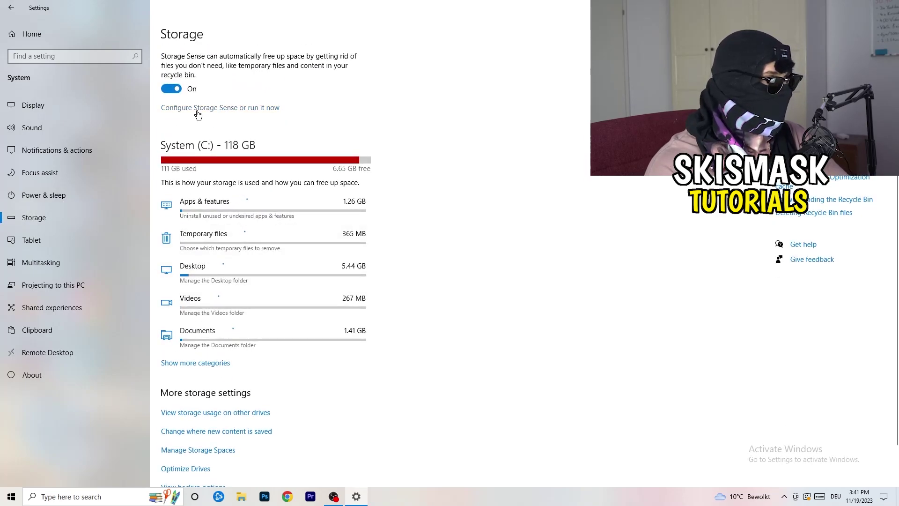
click(196, 112)
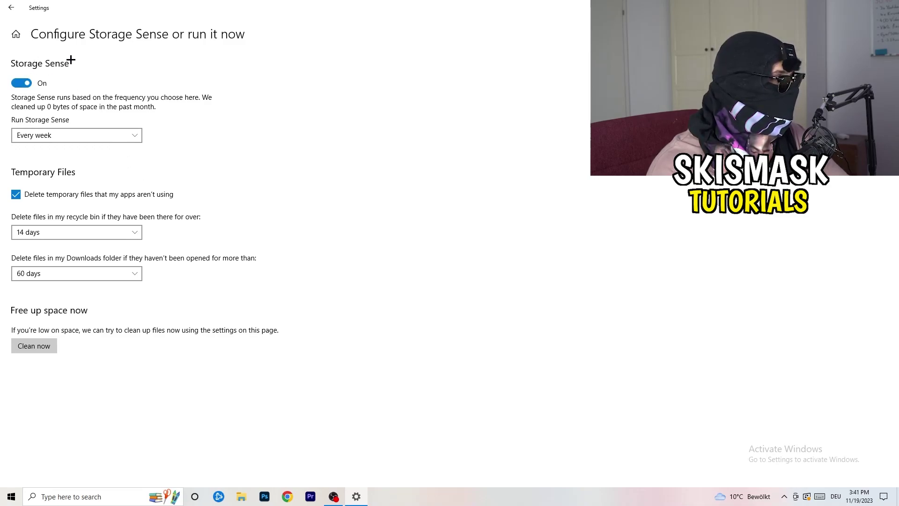
click(41, 135)
click(43, 133)
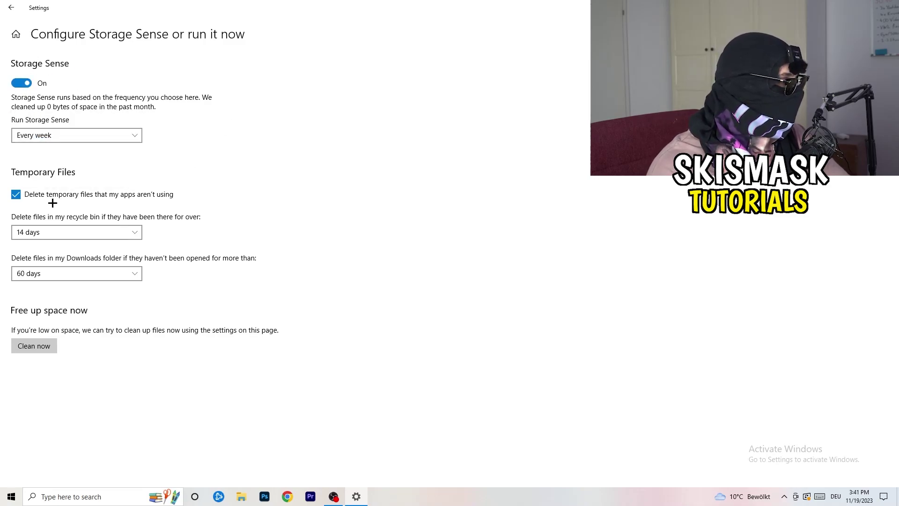
click(125, 196)
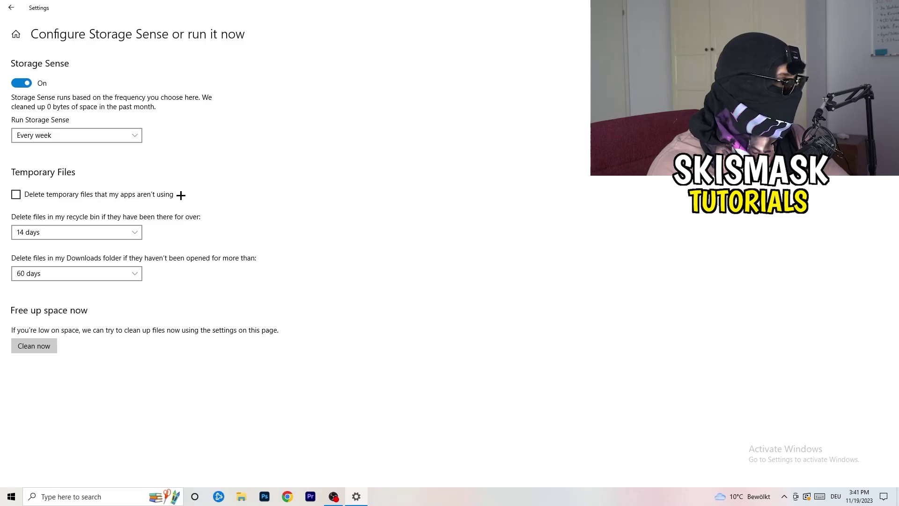
click(56, 230)
click(56, 230)
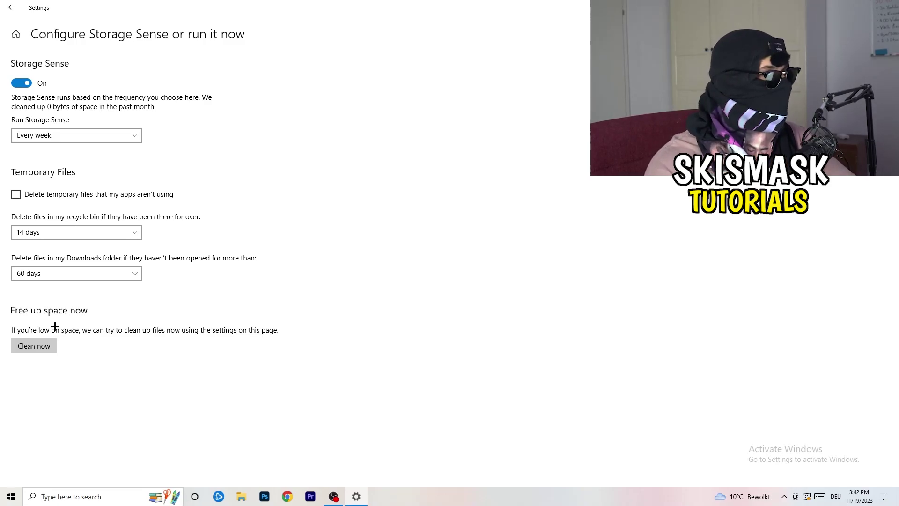
From Power & sleep, review all power plans including the additional ones, then close Power Options.
click(9, 8)
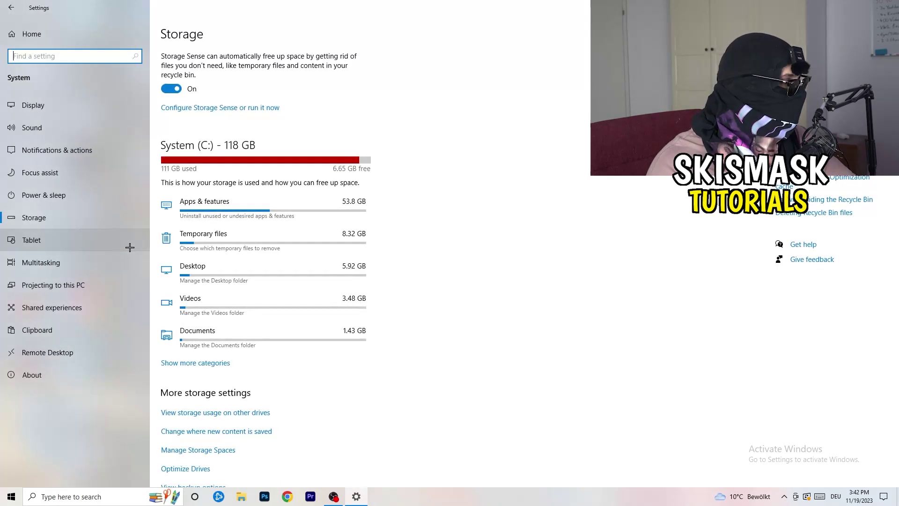
click(104, 200)
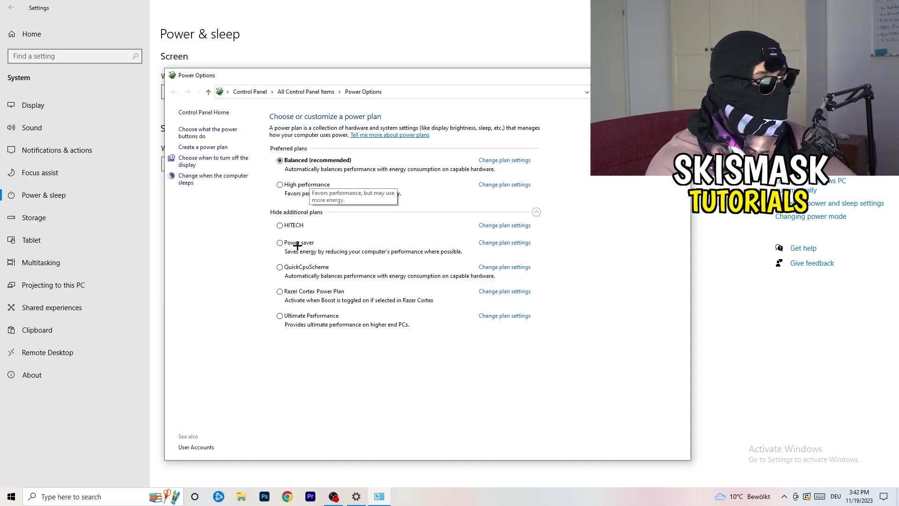
click(348, 213)
click(536, 212)
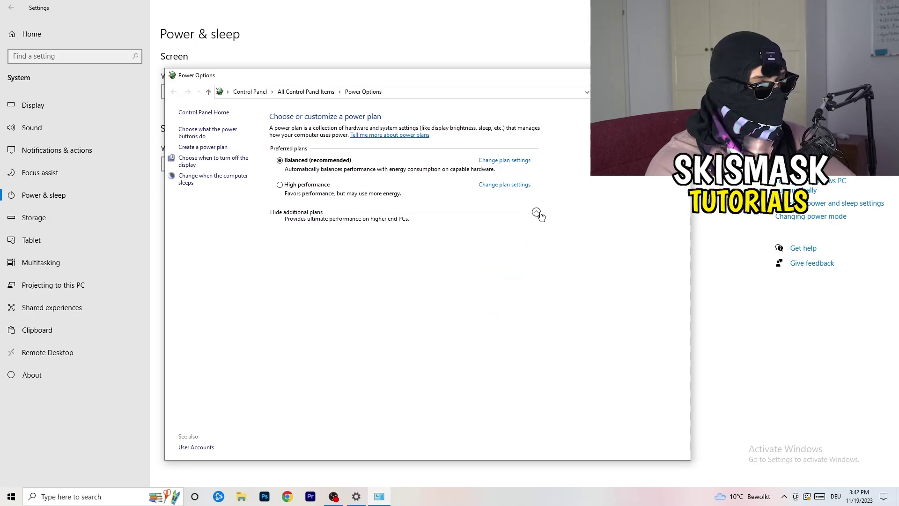
click(536, 211)
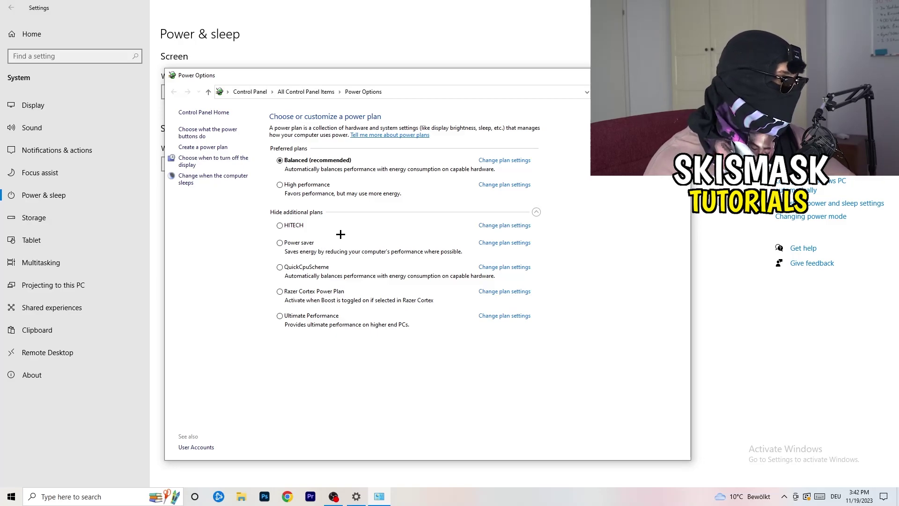
click(680, 75)
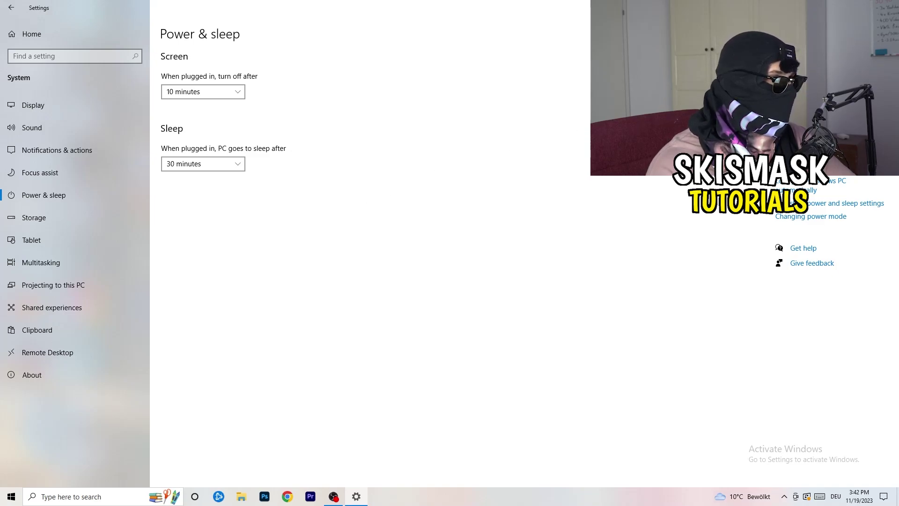
Close Settings and open the Steam desktop shortcut's Properties window.
key(alt+F4)
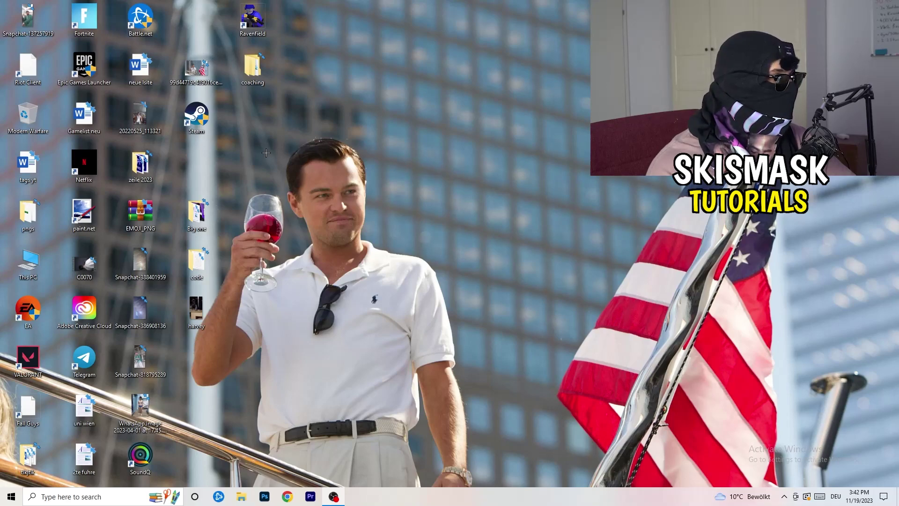
drag(196, 115, 477, 164)
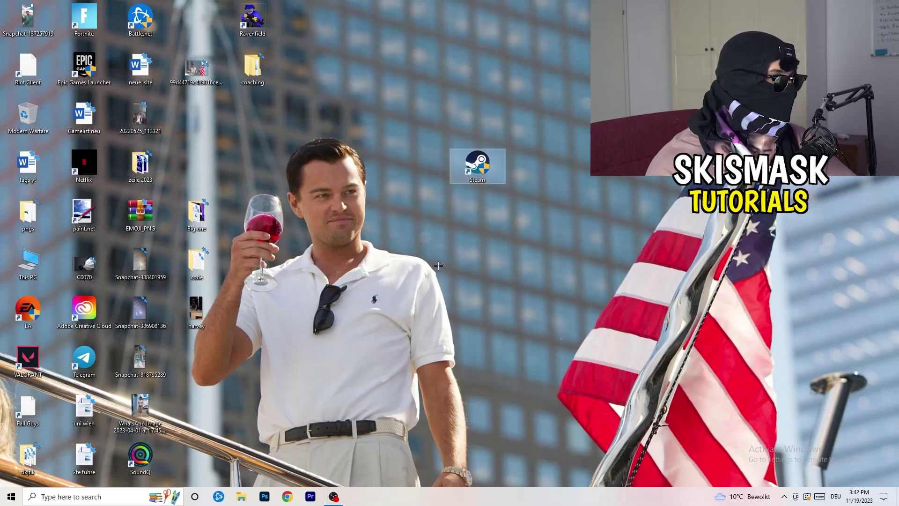
right_click(470, 167)
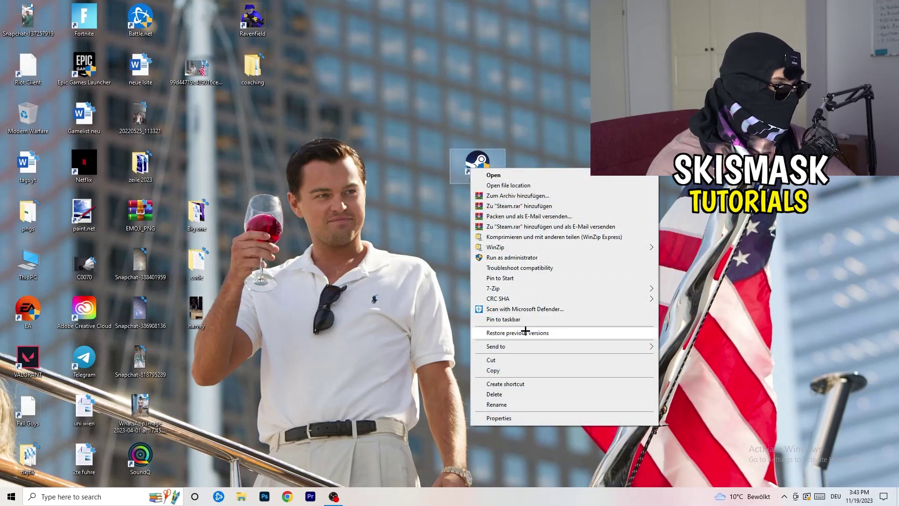
click(515, 418)
drag(529, 171, 437, 133)
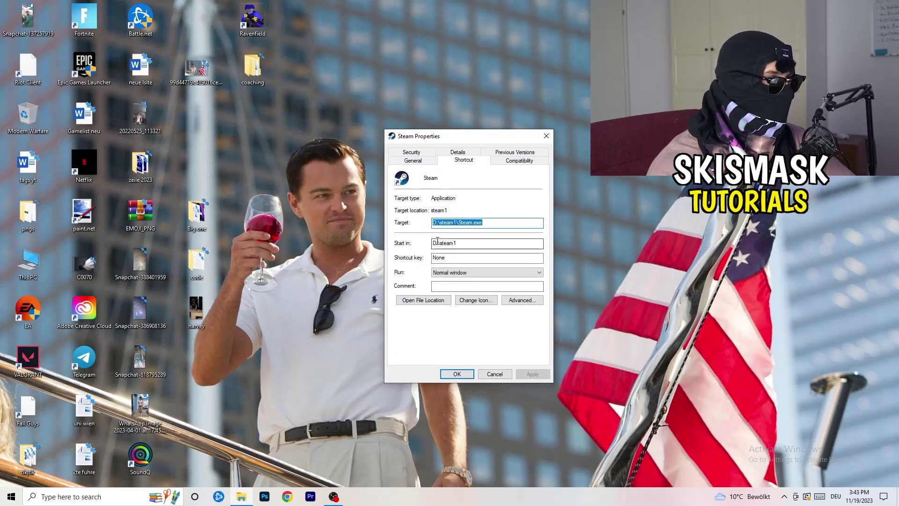
Set Steam to run in Windows 8 compatibility mode as administrator and apply it.
click(528, 161)
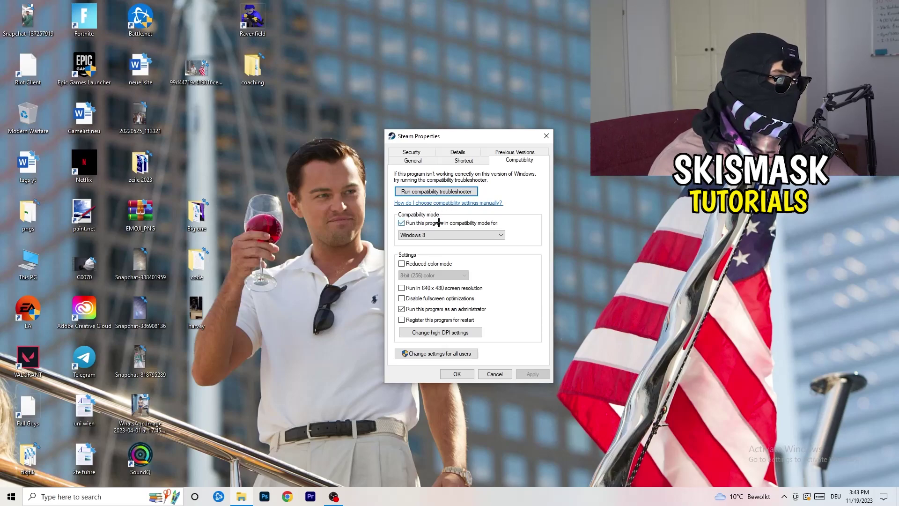
click(491, 223)
click(412, 225)
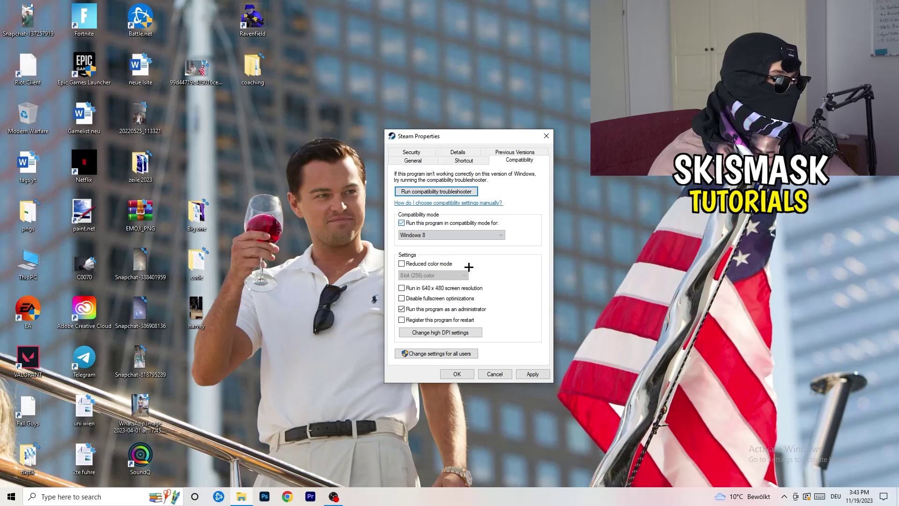
click(442, 236)
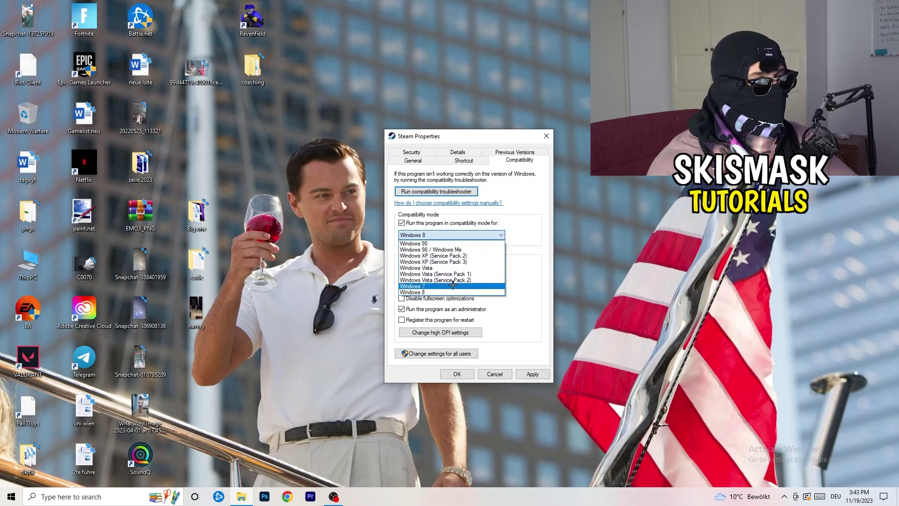
click(534, 204)
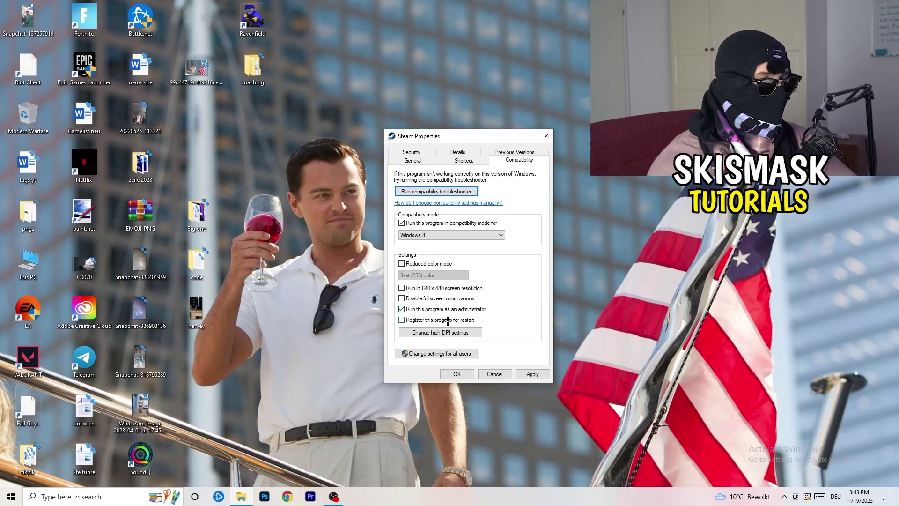
click(526, 374)
Confirm Steam's properties with OK, place its shortcut below the coaching folder, and open Settings.
click(458, 374)
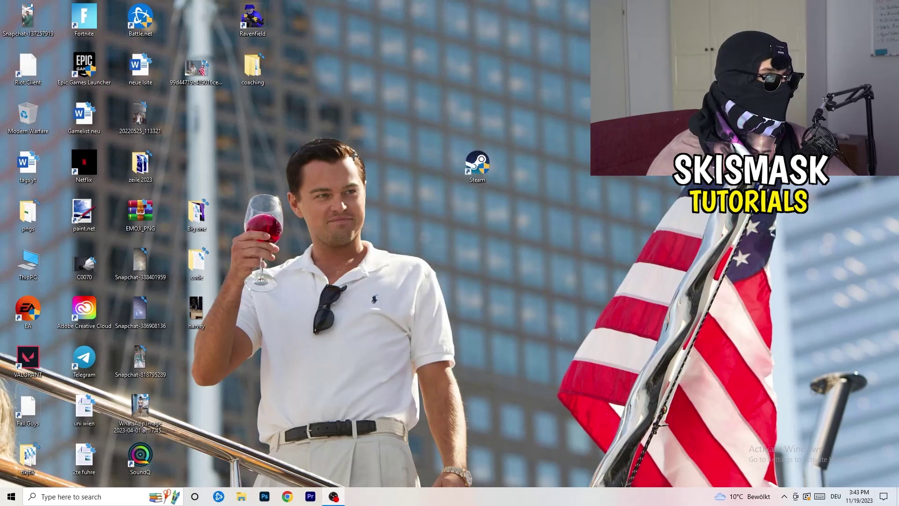
drag(492, 176, 435, 176)
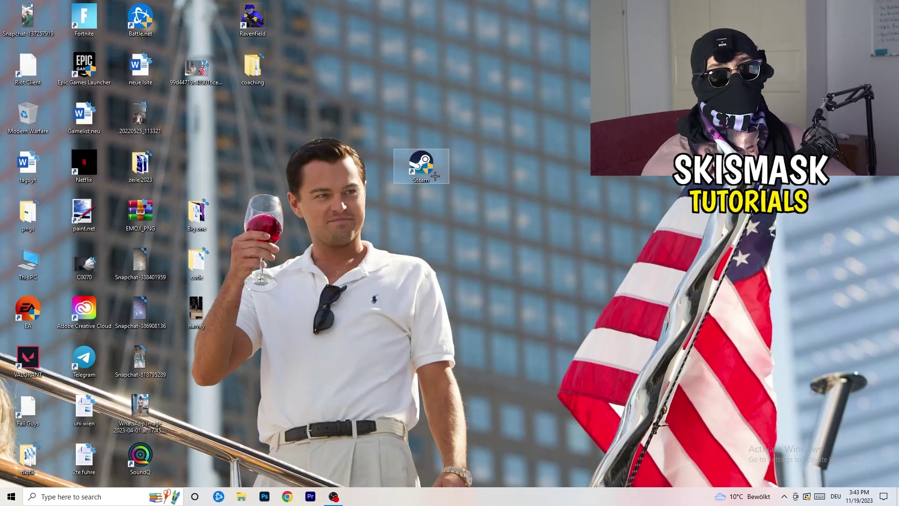
drag(435, 176, 517, 153)
click(542, 276)
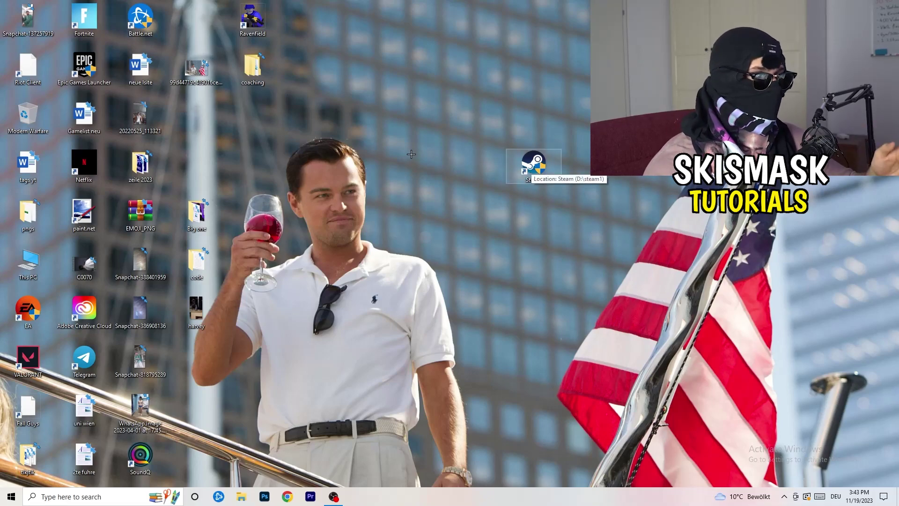
right_click(533, 164)
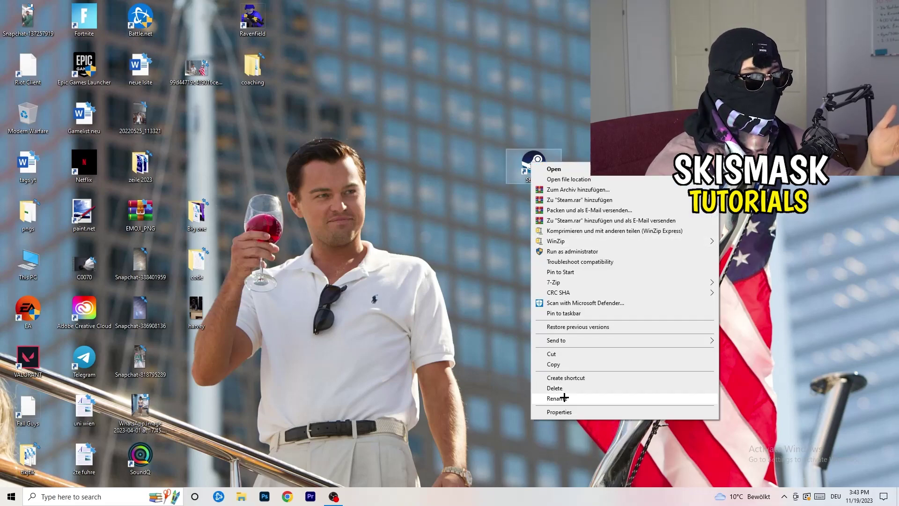
click(425, 199)
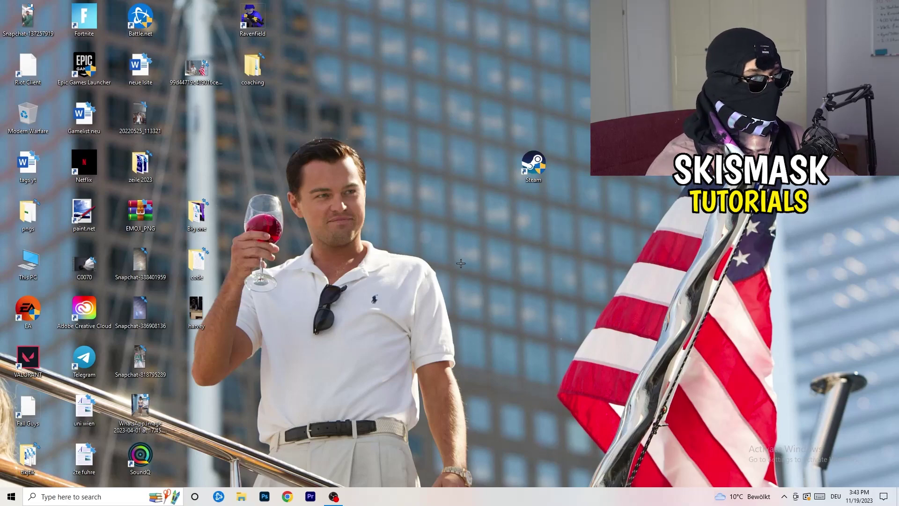
drag(533, 164, 197, 115)
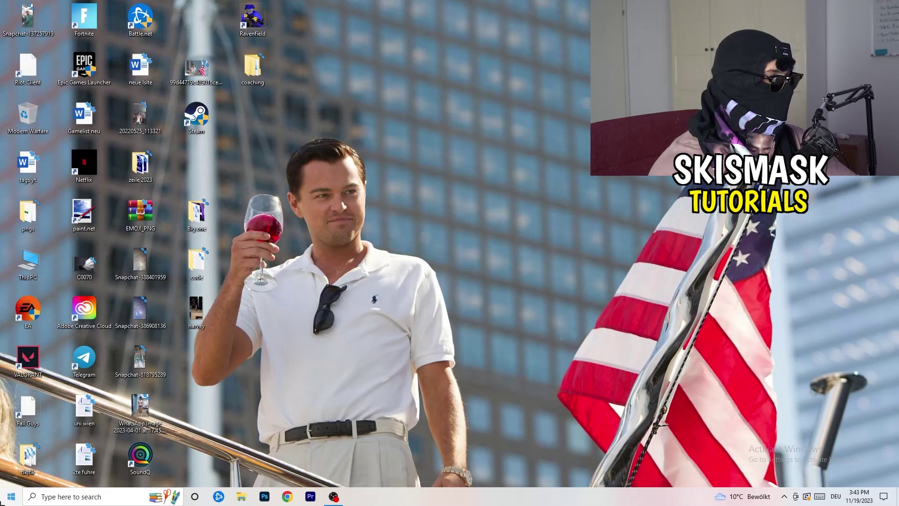
click(12, 496)
click(12, 455)
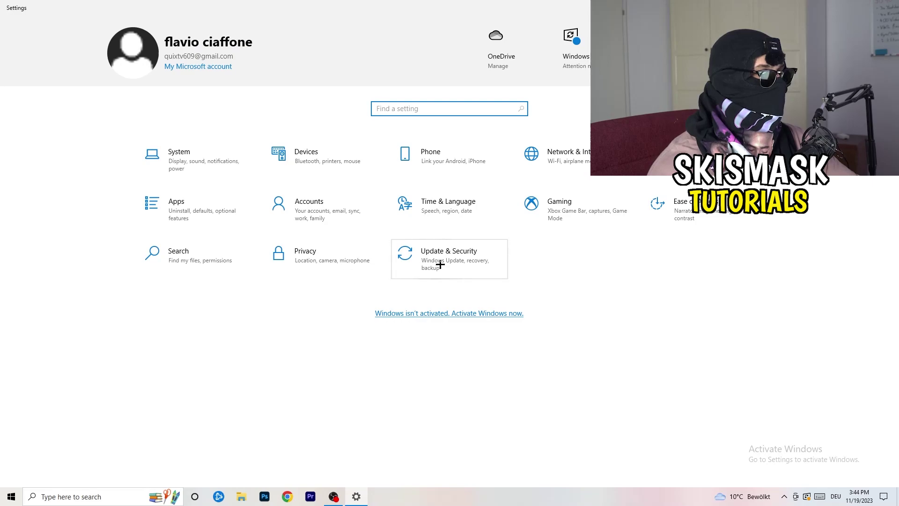
Open Gaming settings with Xbox Game Bar off and view the Captures page.
click(532, 202)
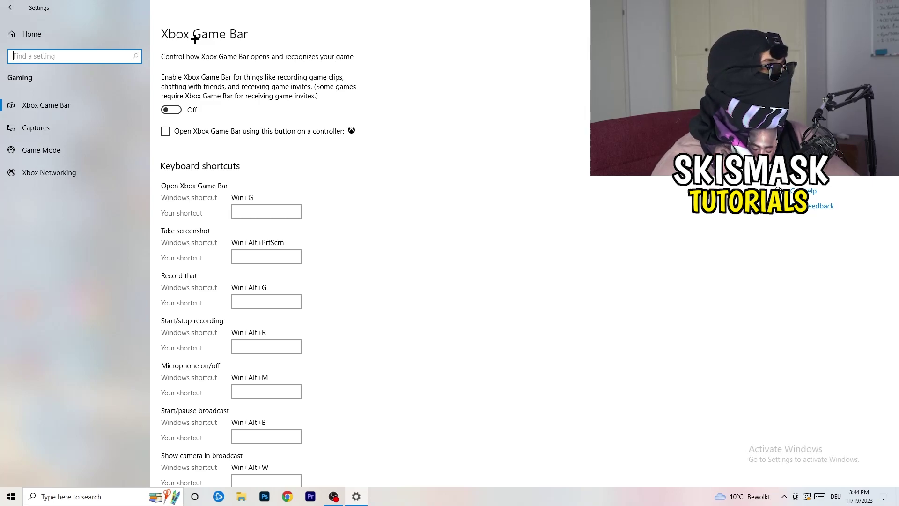
click(82, 131)
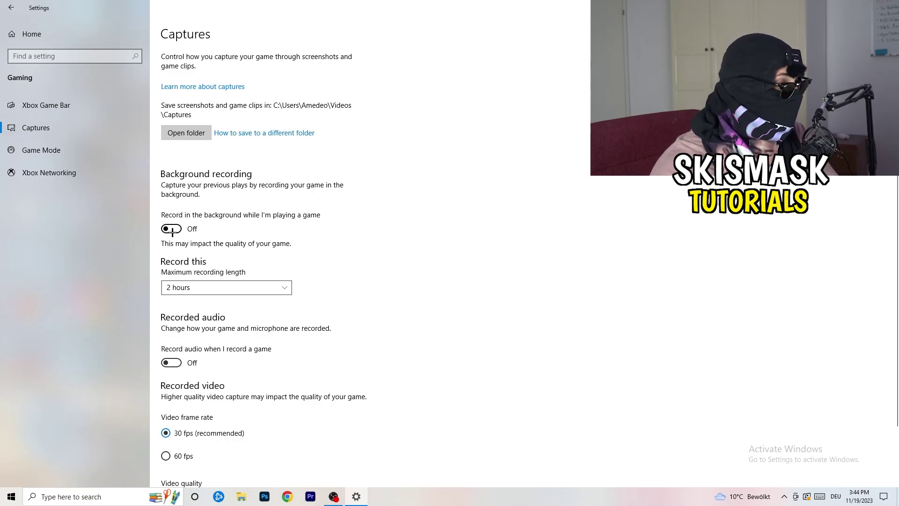
Verify the Game Mode toggle is on, then return to the Settings home page.
scroll(277, 300, down, 3)
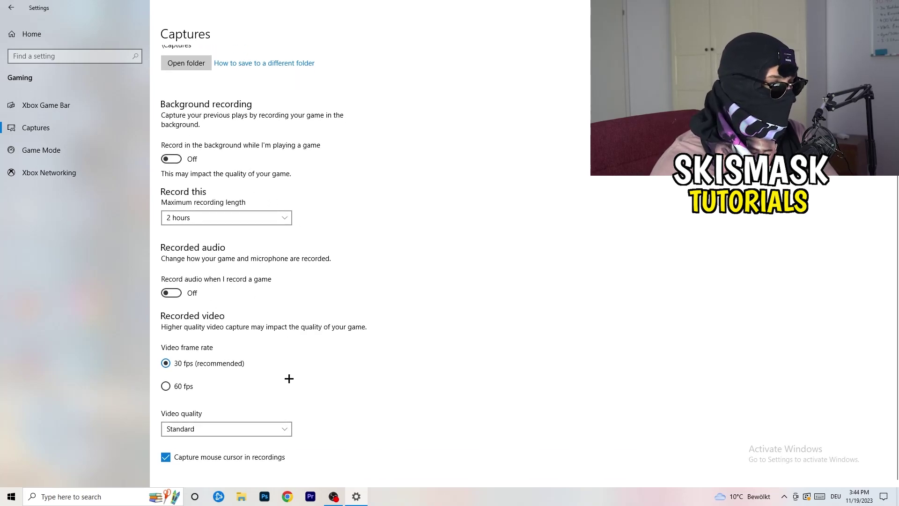
scroll(289, 378, up, 3)
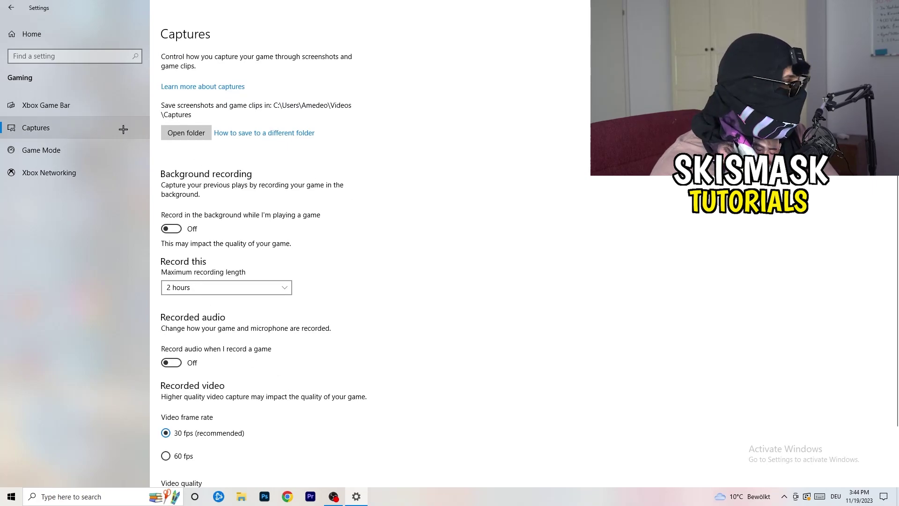
click(41, 150)
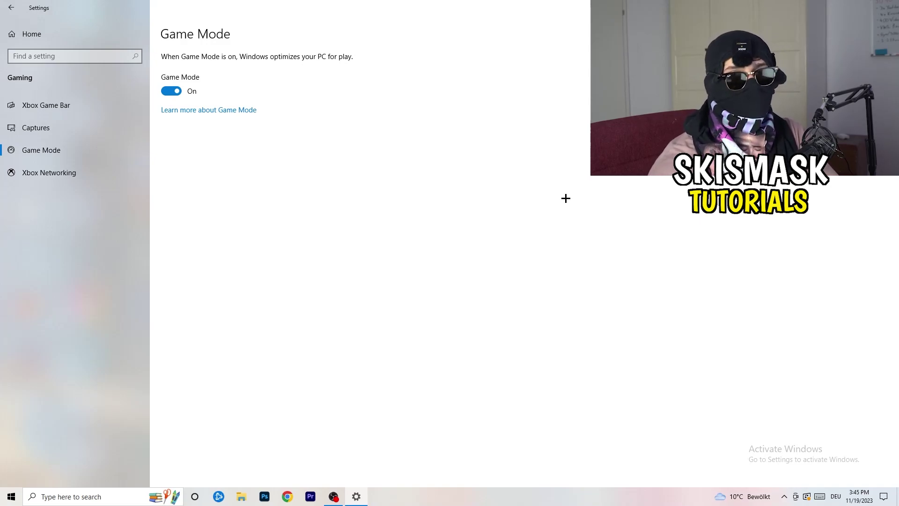
click(9, 5)
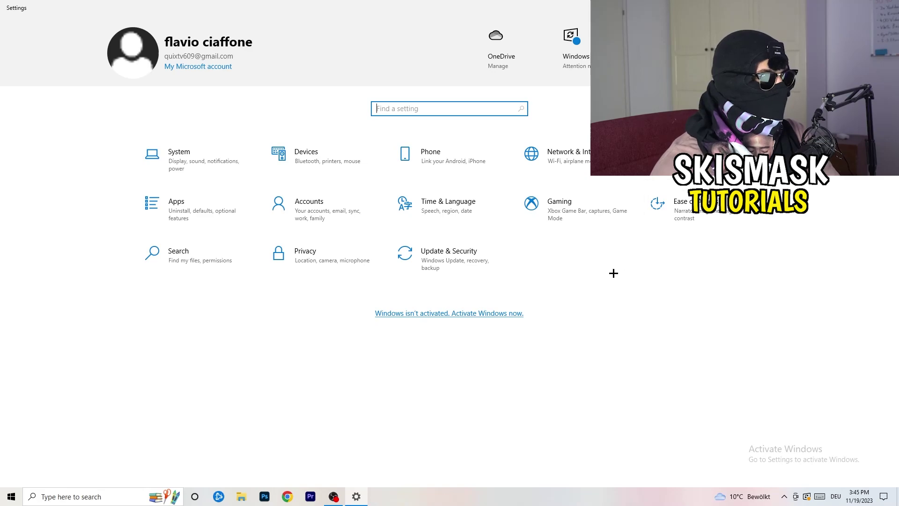
Review the Windows Update status under Update & Security, then close Settings to reveal the desktop.
click(440, 257)
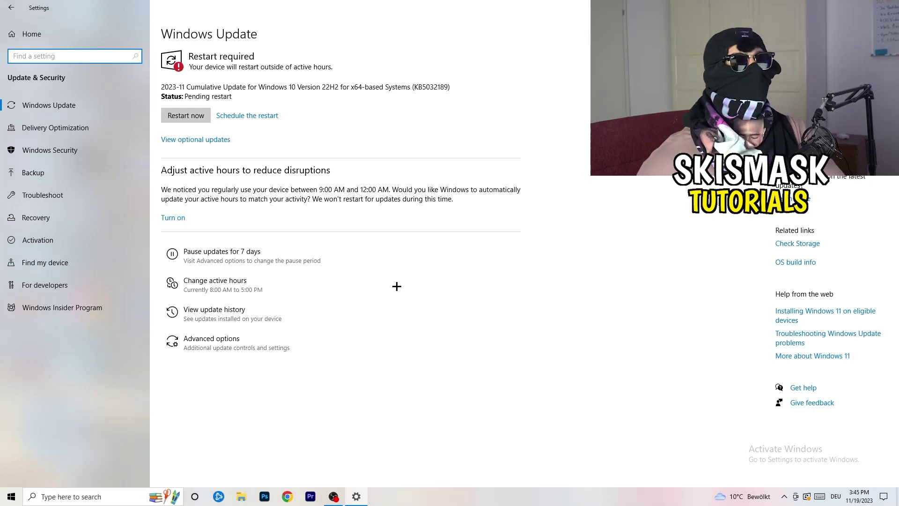
click(322, 69)
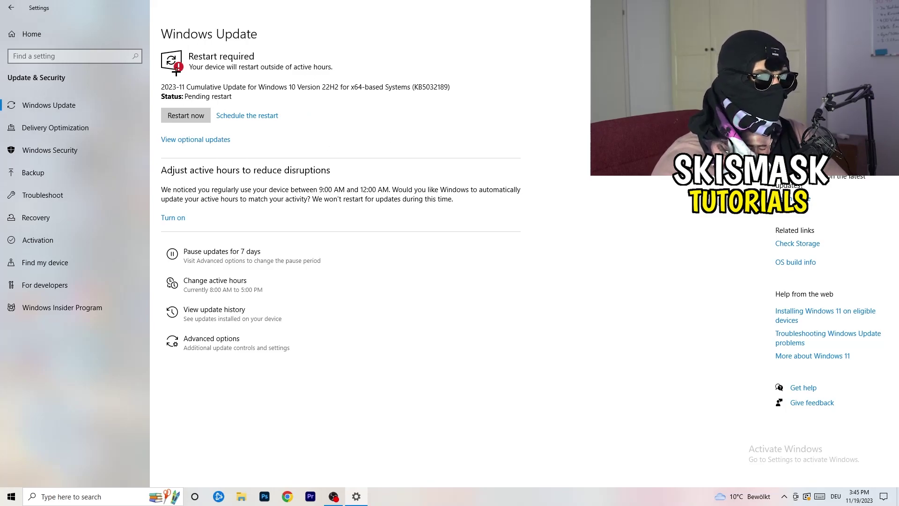
key(alt+F4)
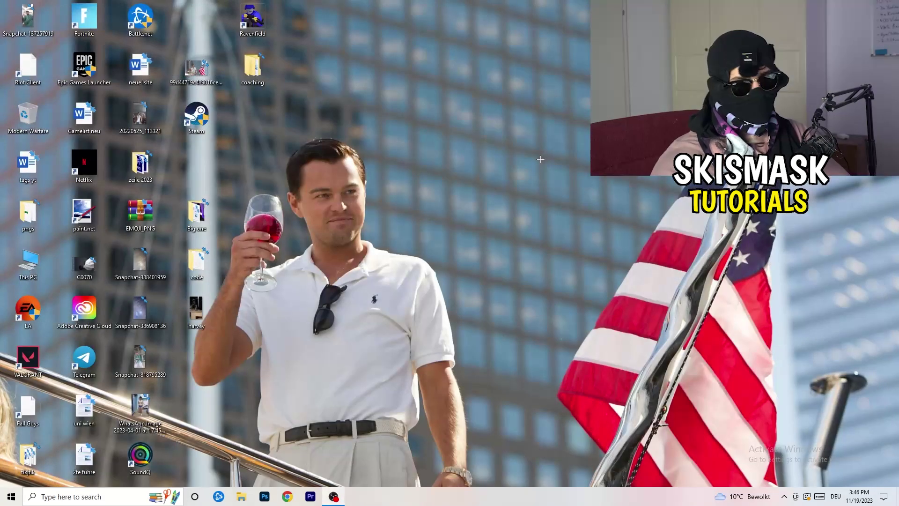